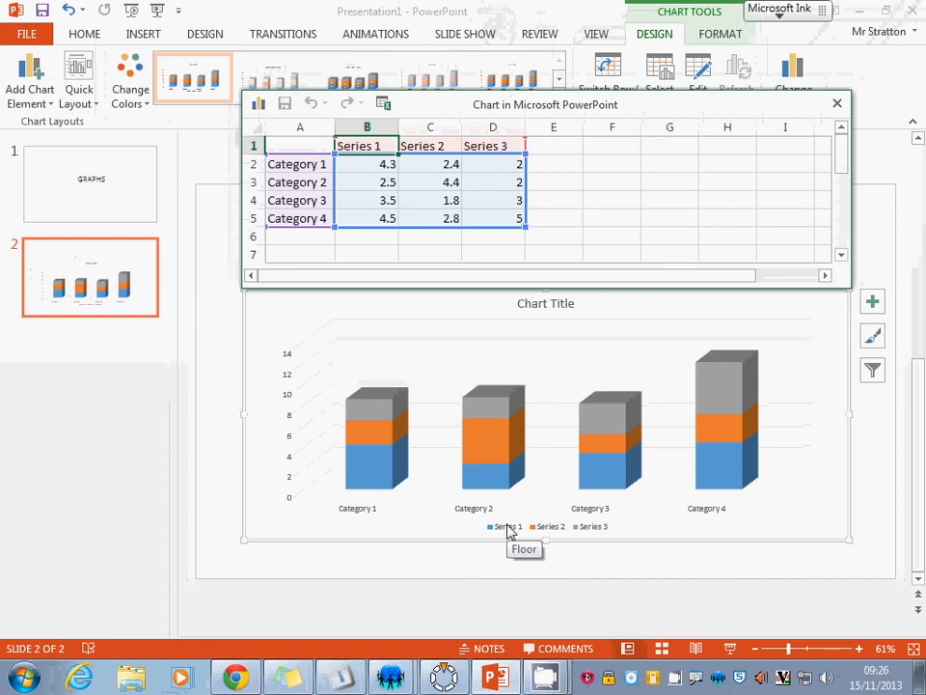
Rename the first two chart categories to Eastenders and Coronation Street in the chart data sheet.
left_click(301, 166)
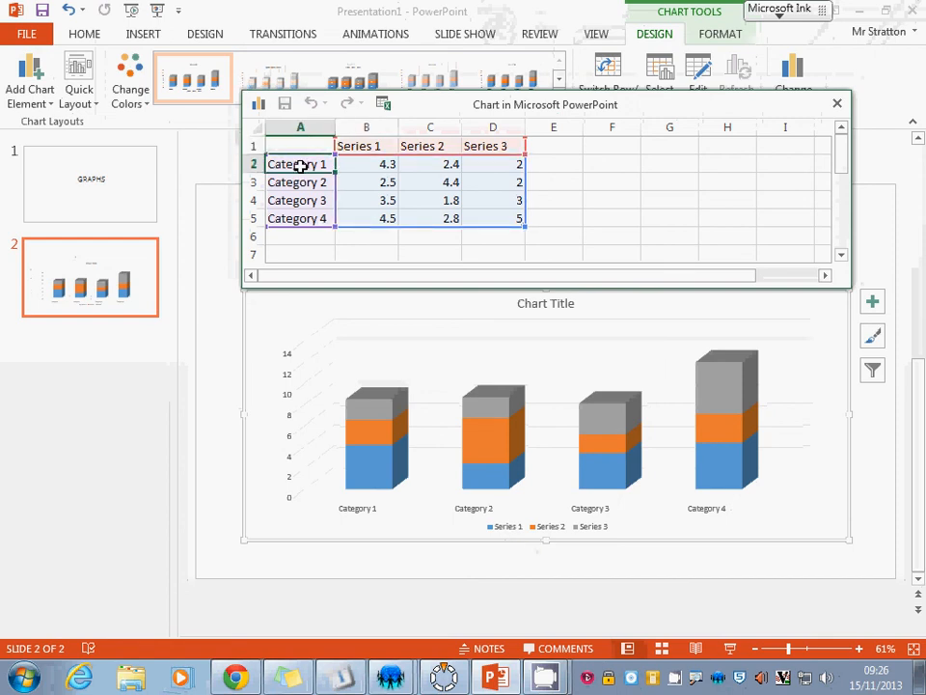
type("East")
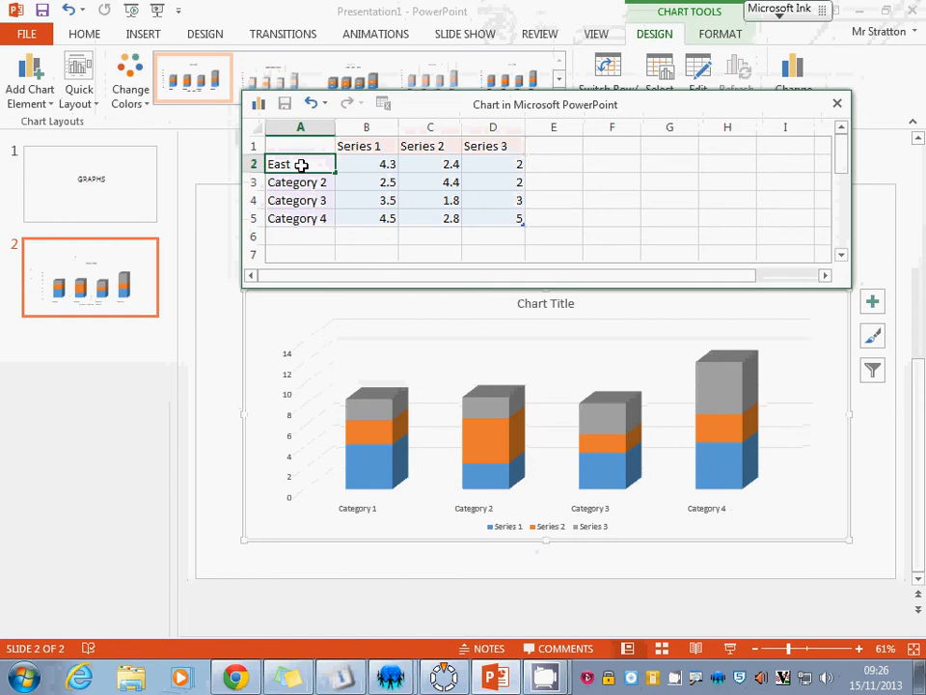
type("enders")
left_click(323, 184)
type("COr")
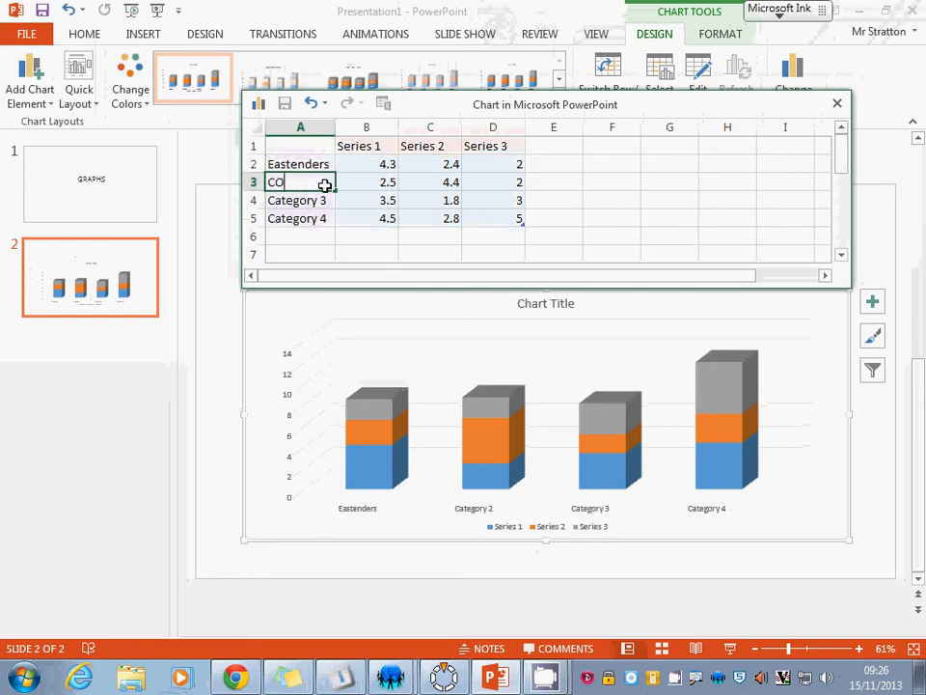
key("BackSpace")
key("BackSpace")
type("oronation S")
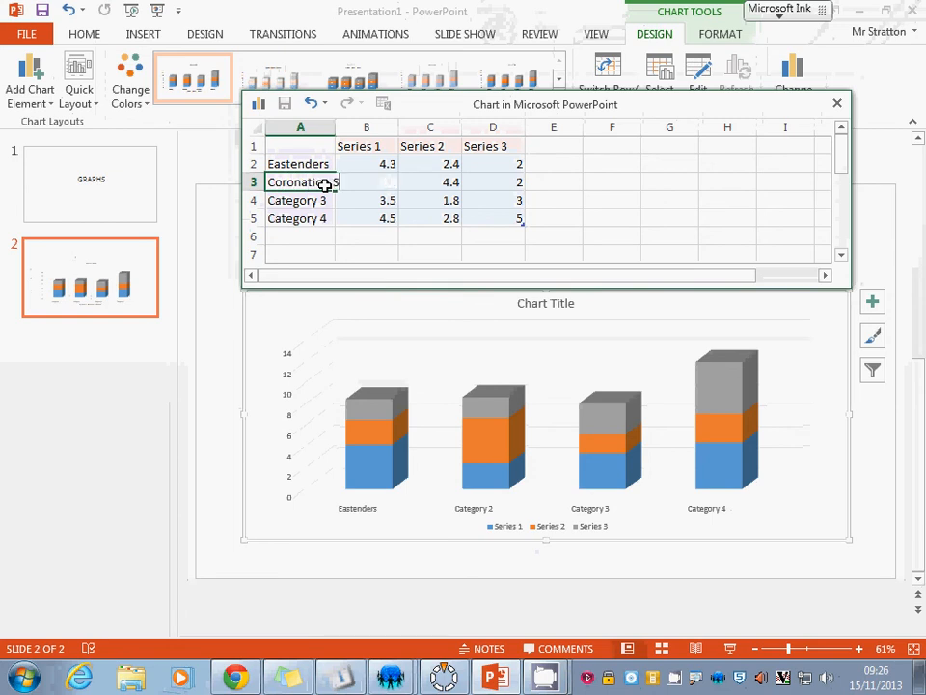
type("treet")
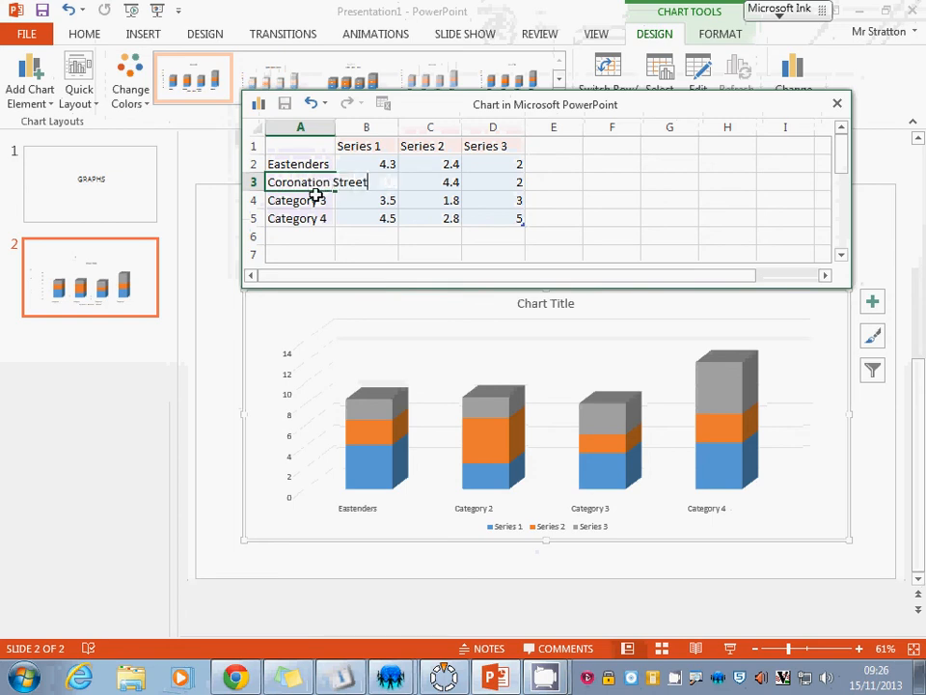
Rename the third and fourth categories to River City and Emerdale.
left_click(316, 197)
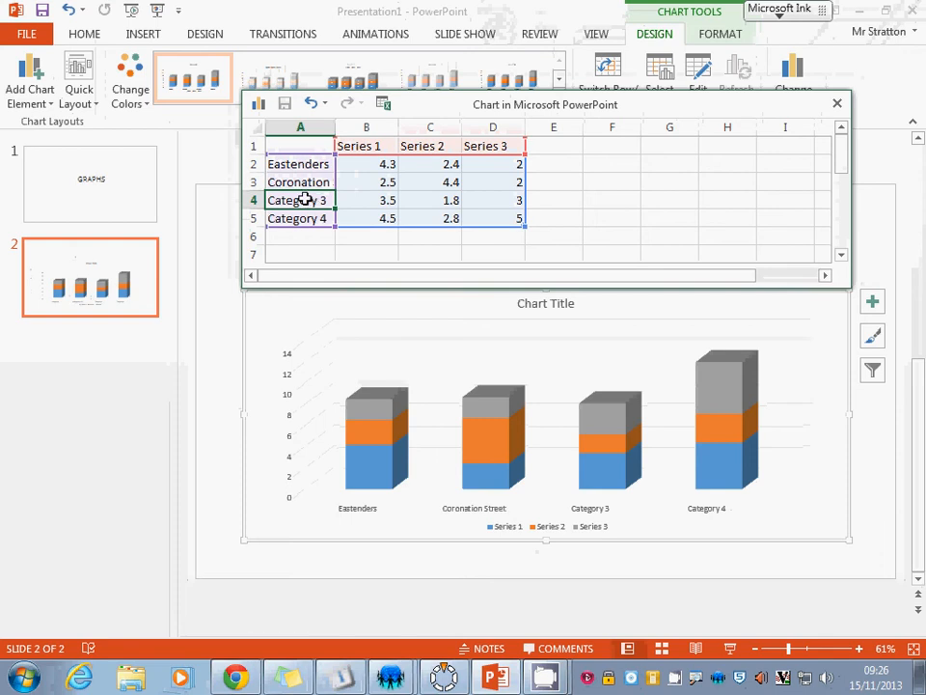
type("River City")
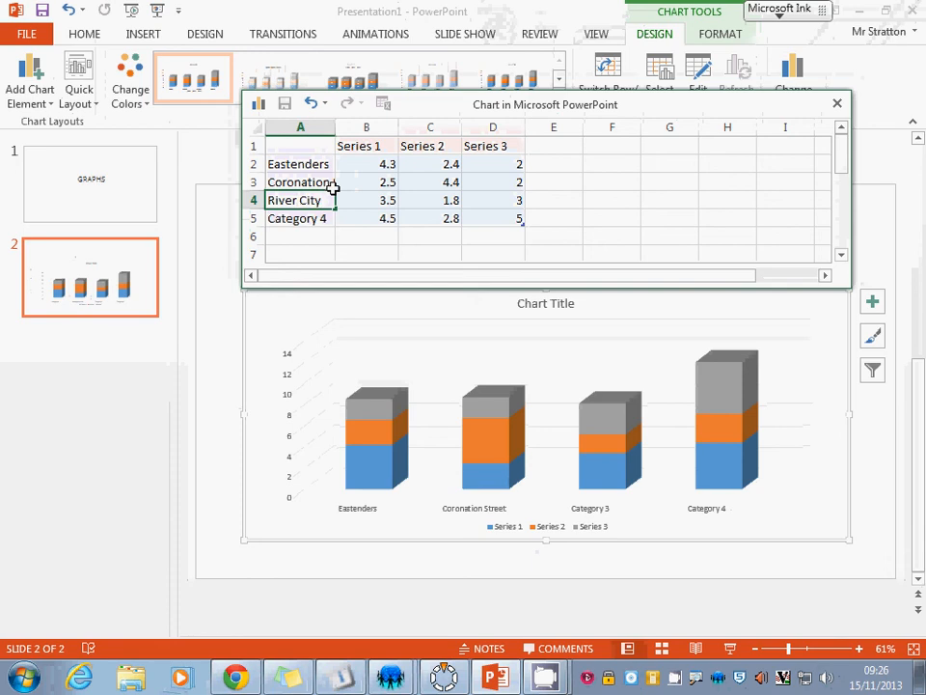
left_click(320, 218)
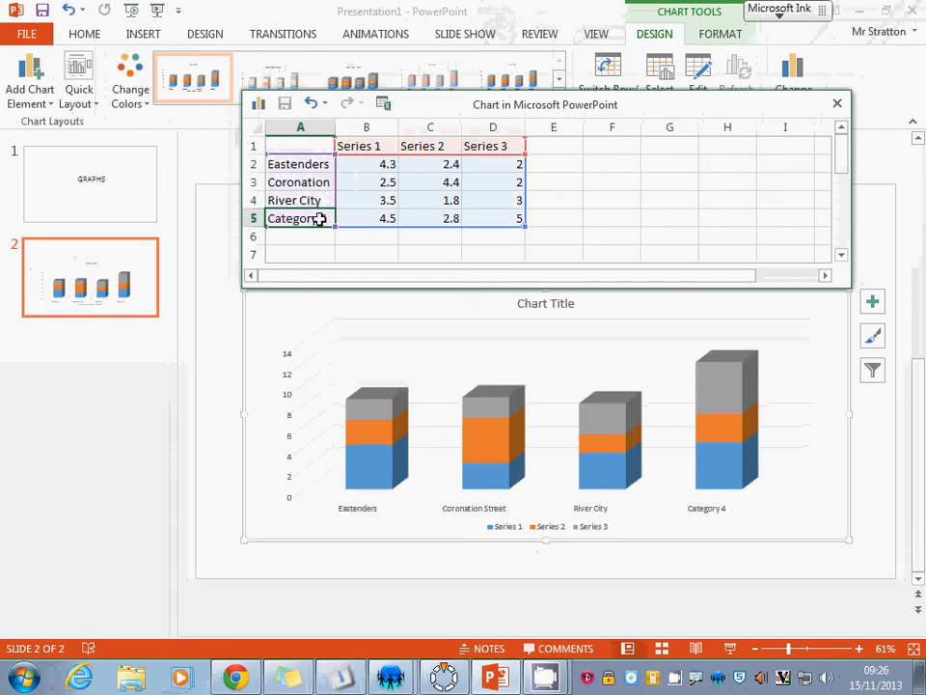
type("Em")
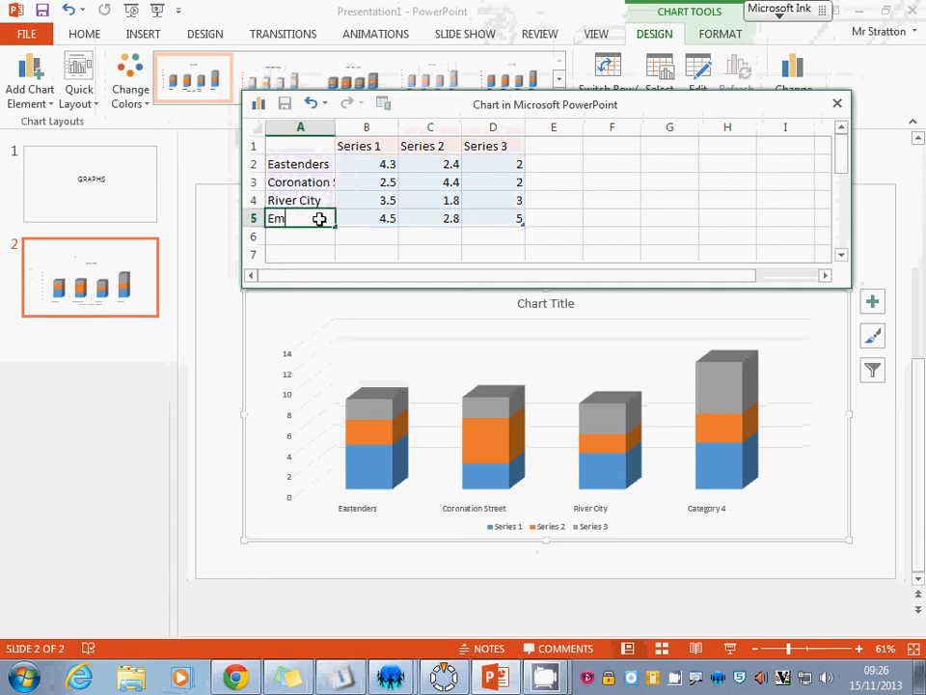
type("erdale")
Add a fifth category named Holly Oaks in the row below Emerdale.
left_click(322, 236)
type("Holy")
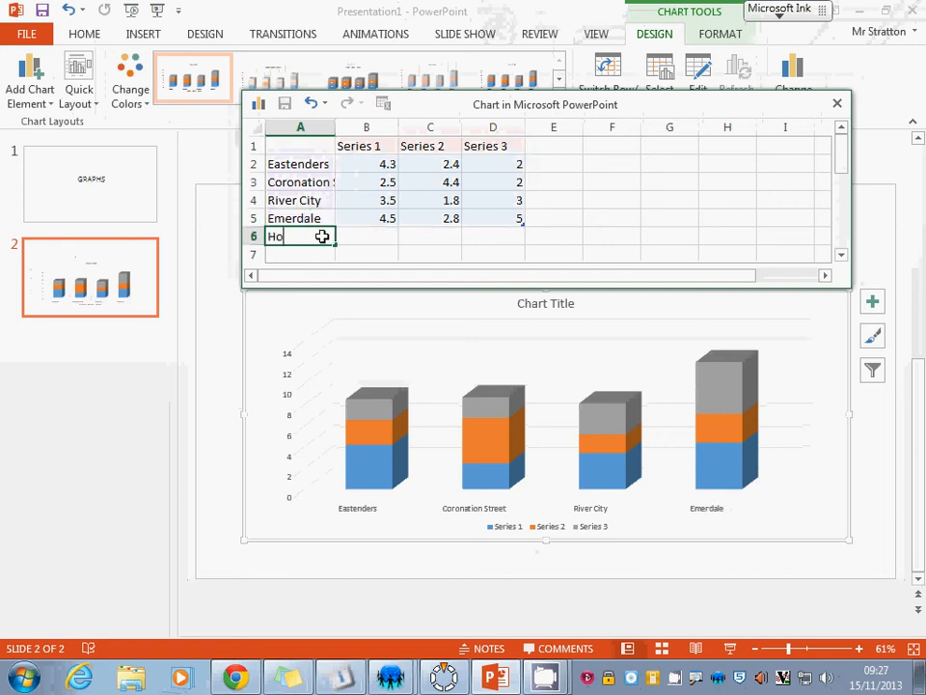
key("BackSpace")
type("ly PO")
key("BackSpace")
key("BackSpace")
type("Oaks")
key("Return")
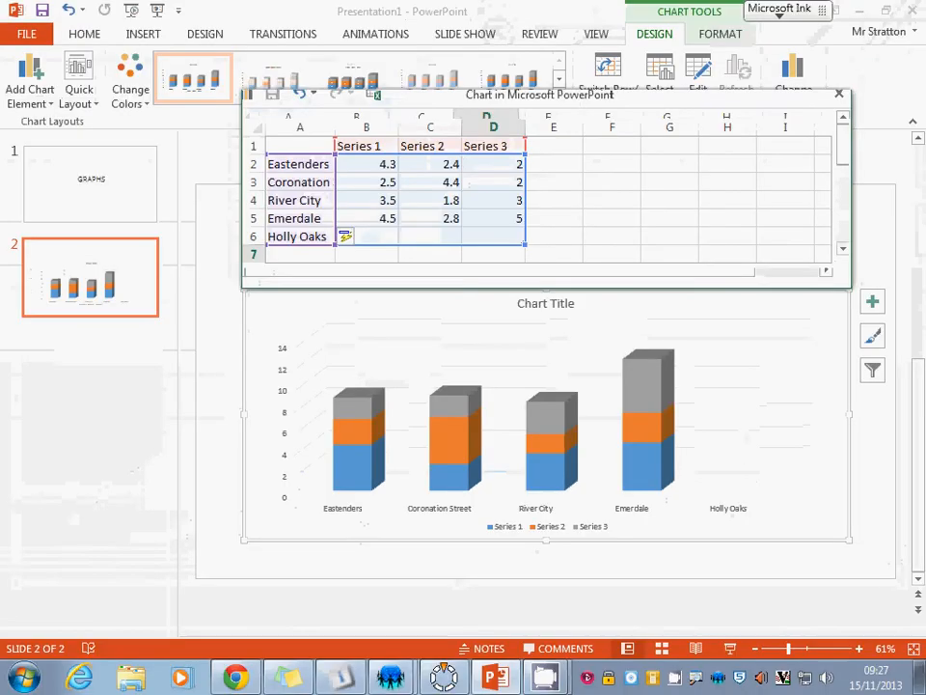
Clear the values of Series 2 and Series 3 for all four original categories.
left_click(571, 198)
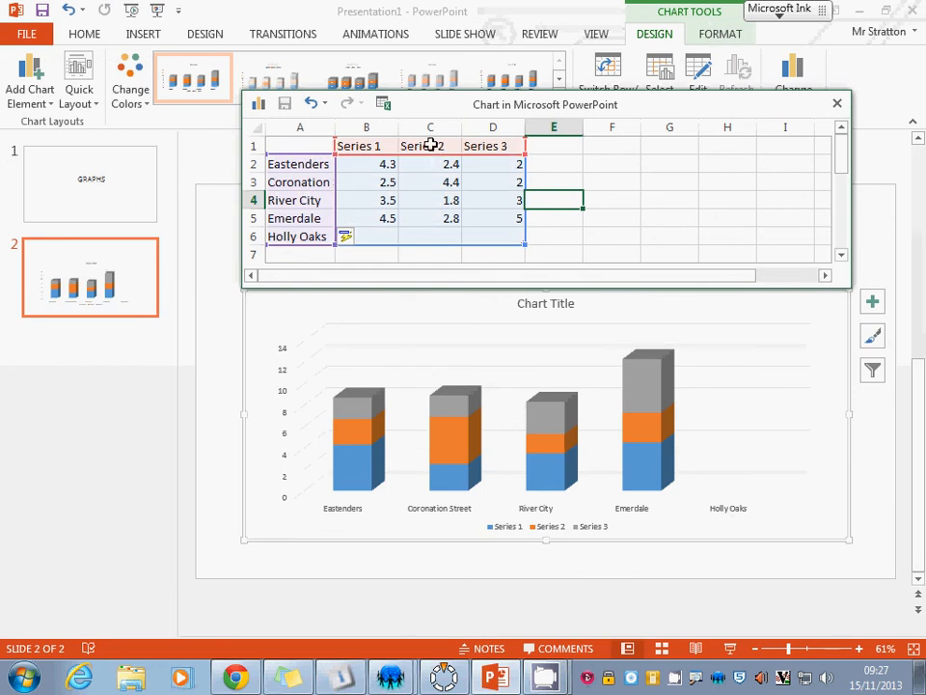
left_click_drag(431, 164, 430, 225)
key("Delete")
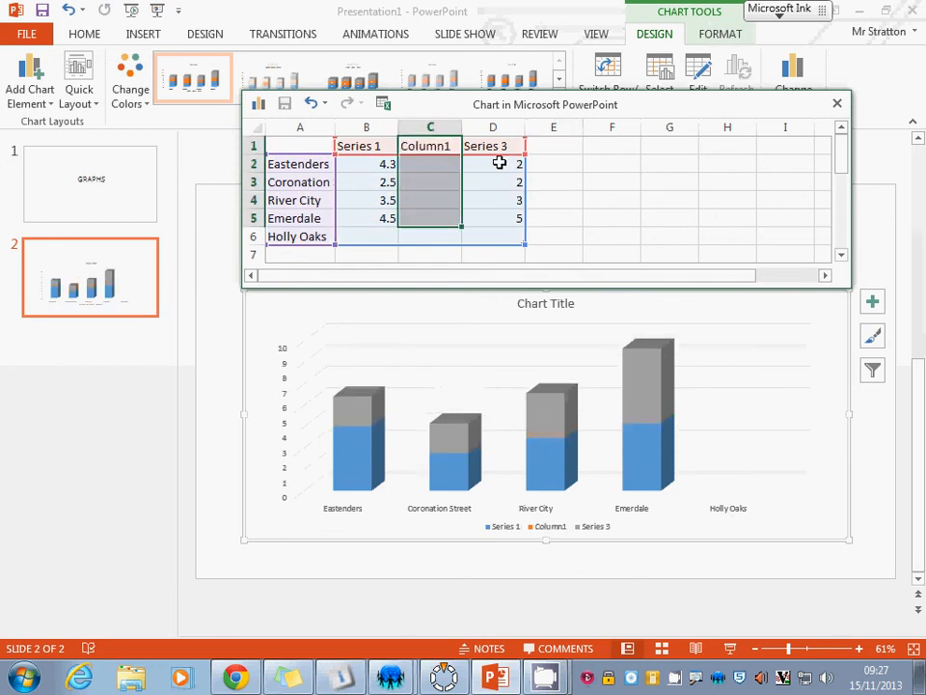
left_click_drag(497, 164, 502, 223)
key("Delete")
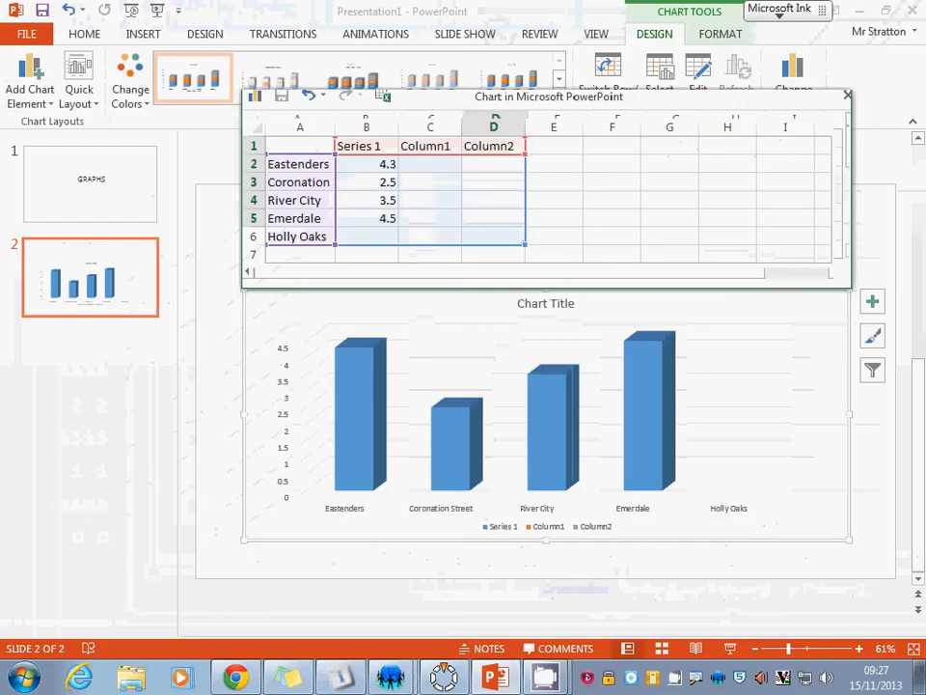
Delete the two emptied series columns so only the first data column remains.
left_click_drag(491, 164, 491, 218)
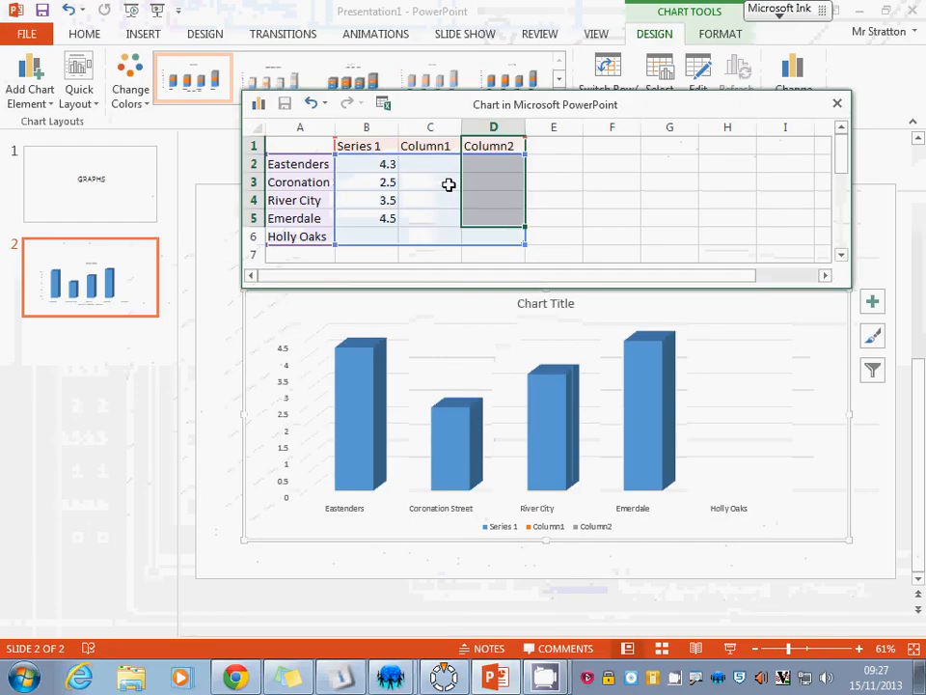
left_click(428, 127)
right_click(427, 128)
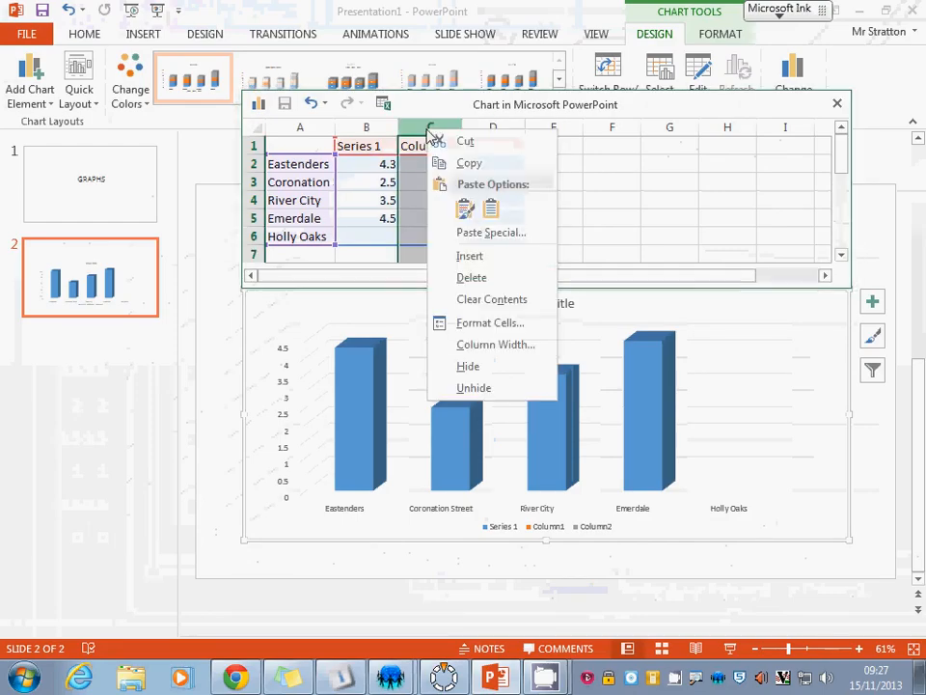
left_click(496, 278)
right_click(432, 127)
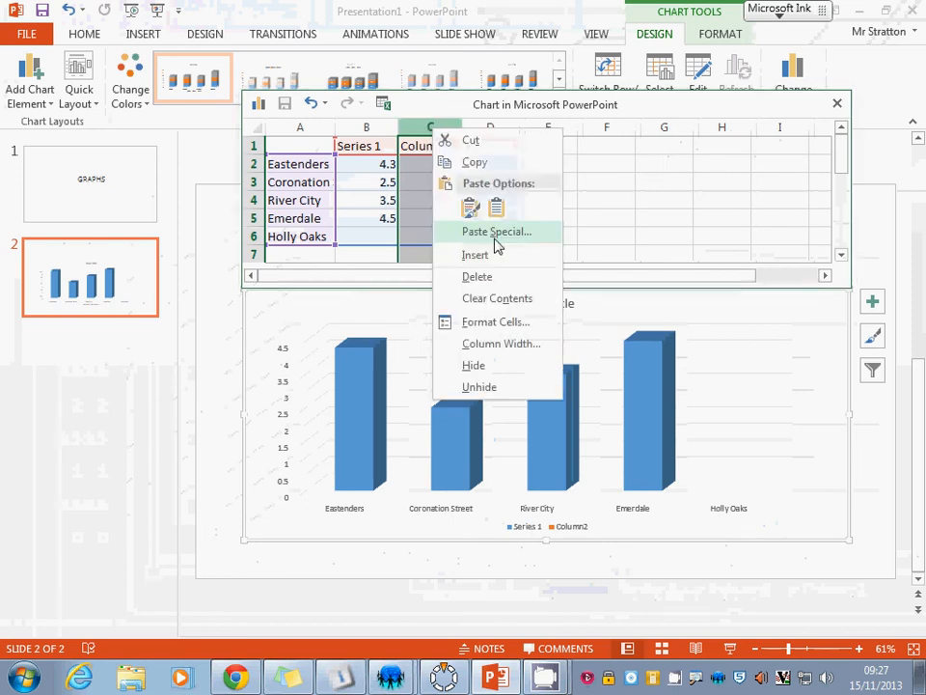
left_click(476, 276)
left_click(504, 166)
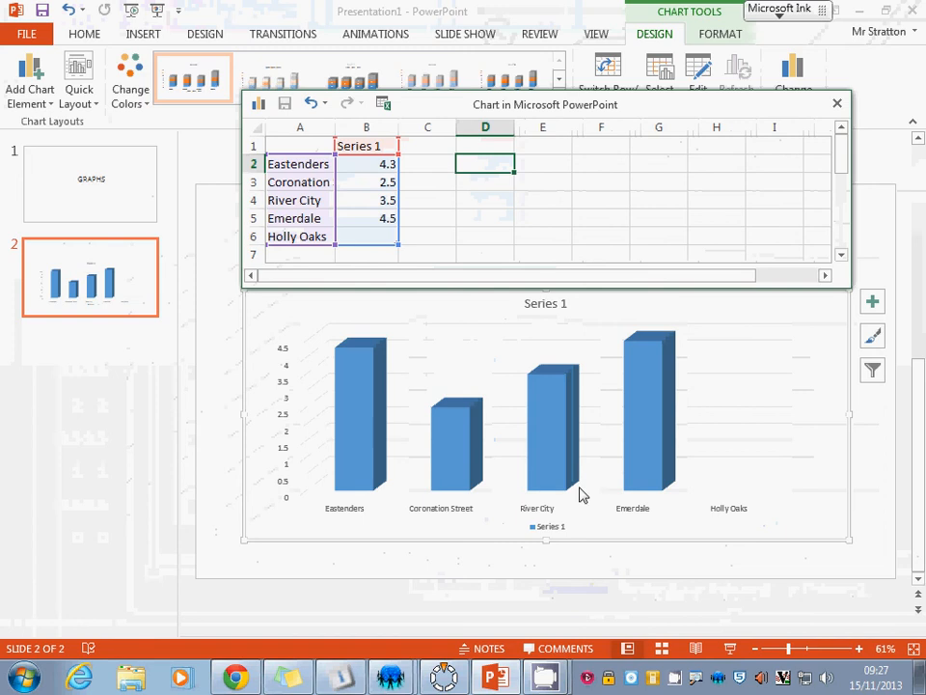
Rename the Series 1 header to Votes.
left_click(373, 145)
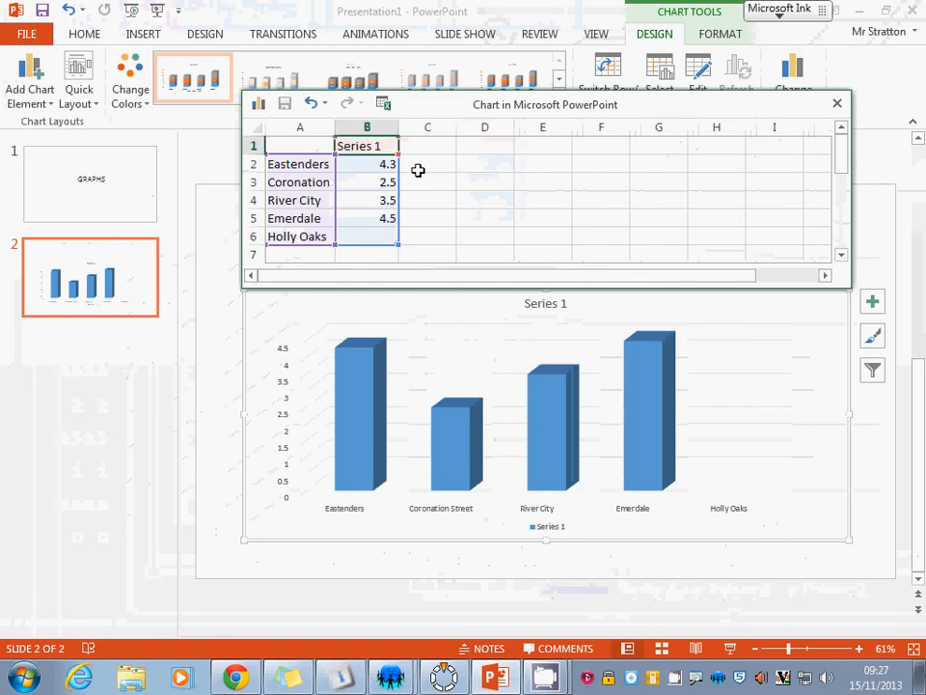
type("Voite")
key("BackSpace")
key("BackSpace")
key("BackSpace")
type("tes")
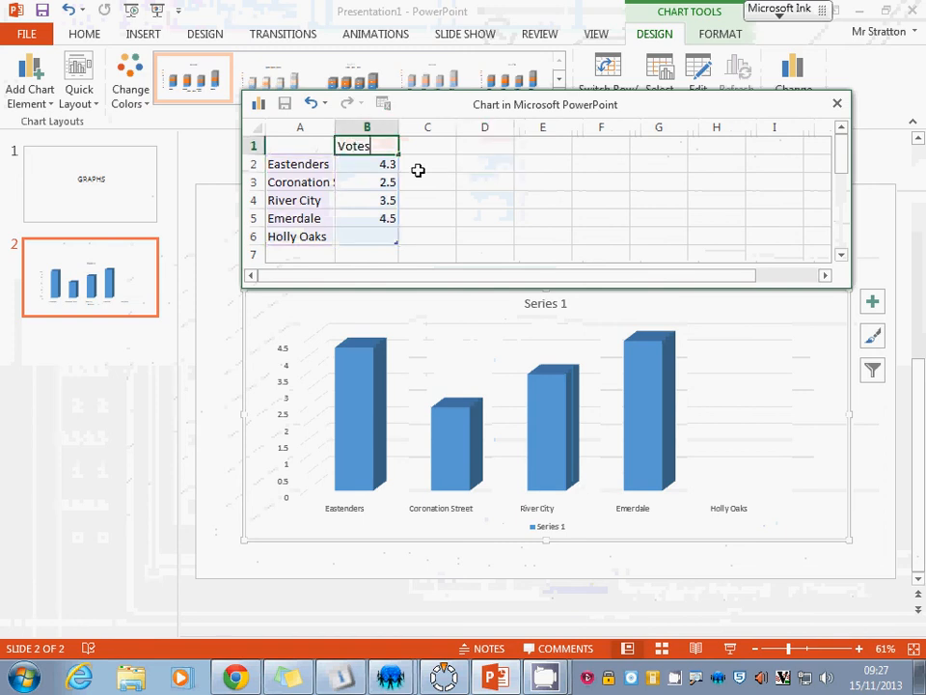
left_click(497, 200)
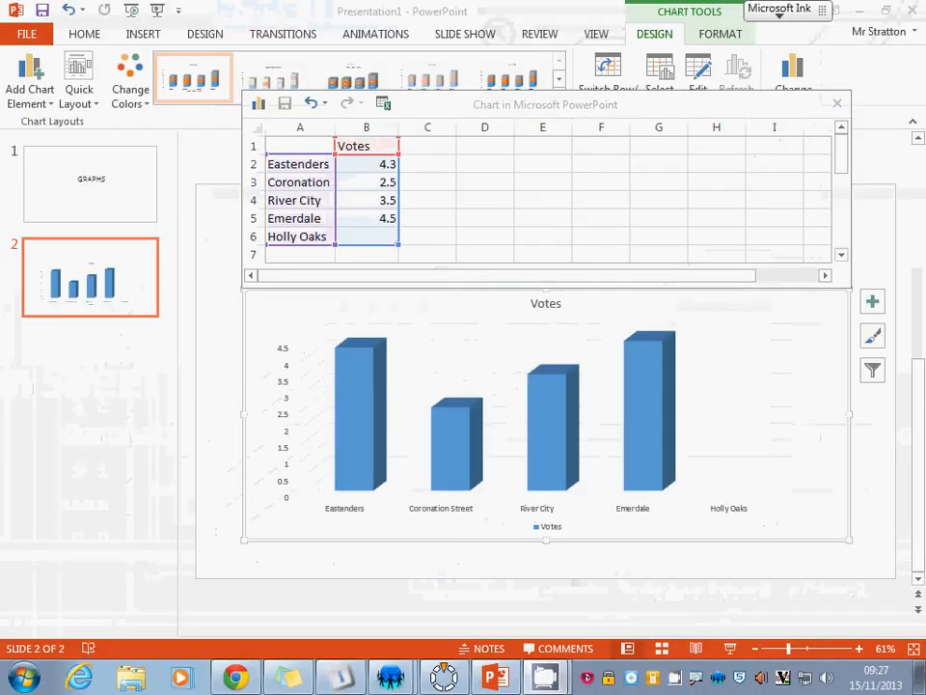
Set the Eastenders votes to 13.
left_click(366, 162)
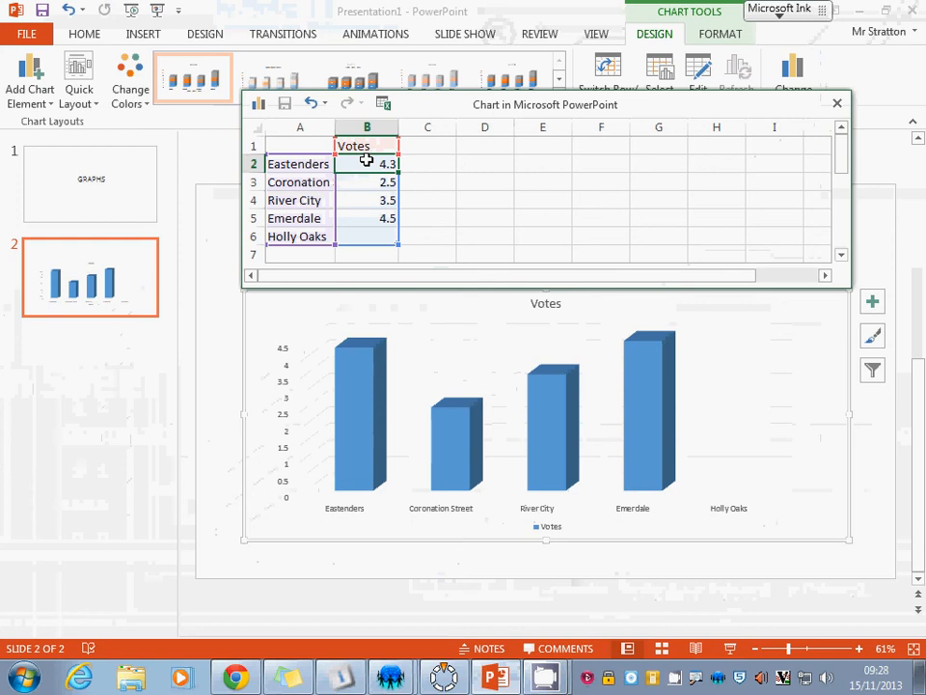
type("13")
key("Return")
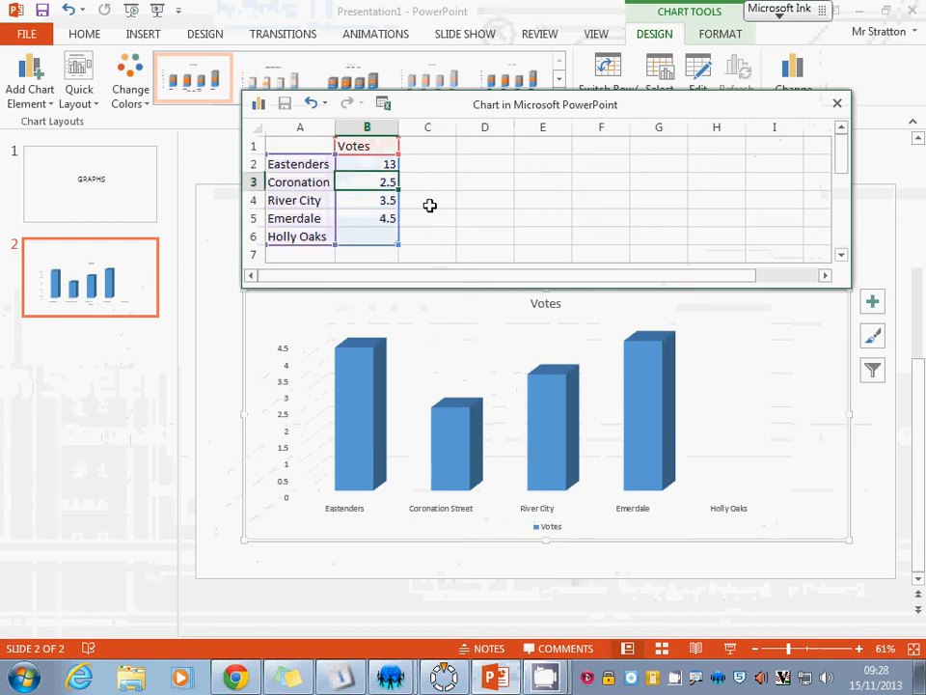
key("Up")
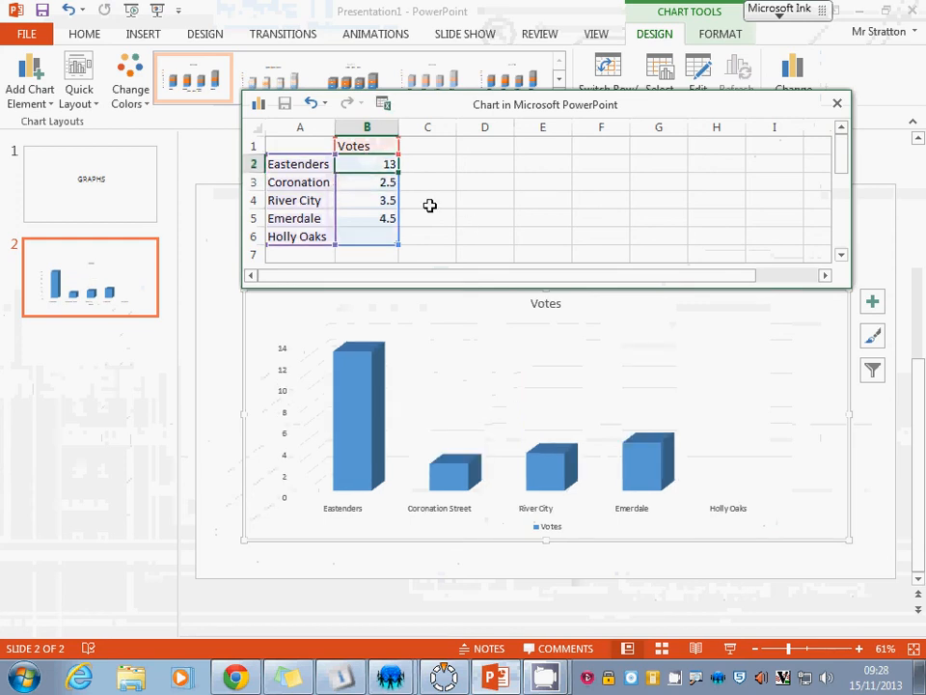
key("Down")
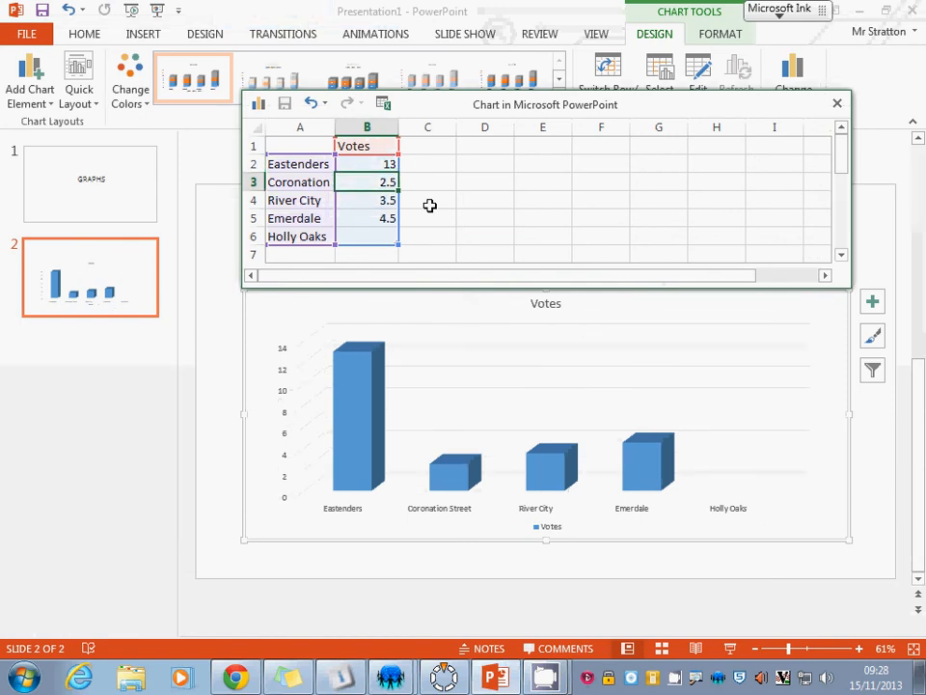
Set the votes for Eastenders to 6 and Coronation Street to 3.
key("Up")
type("6")
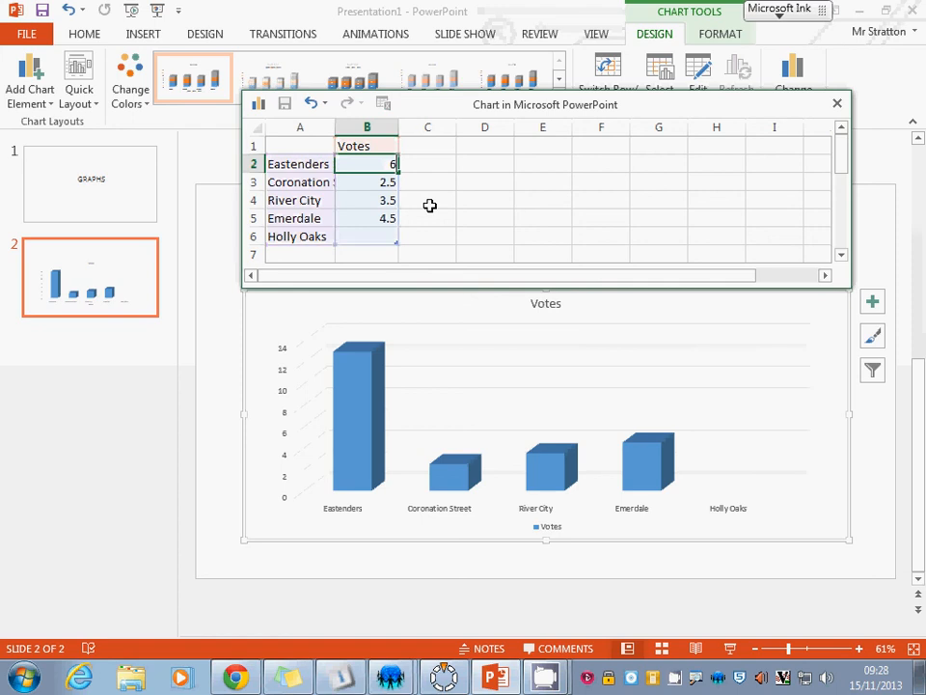
key("Return")
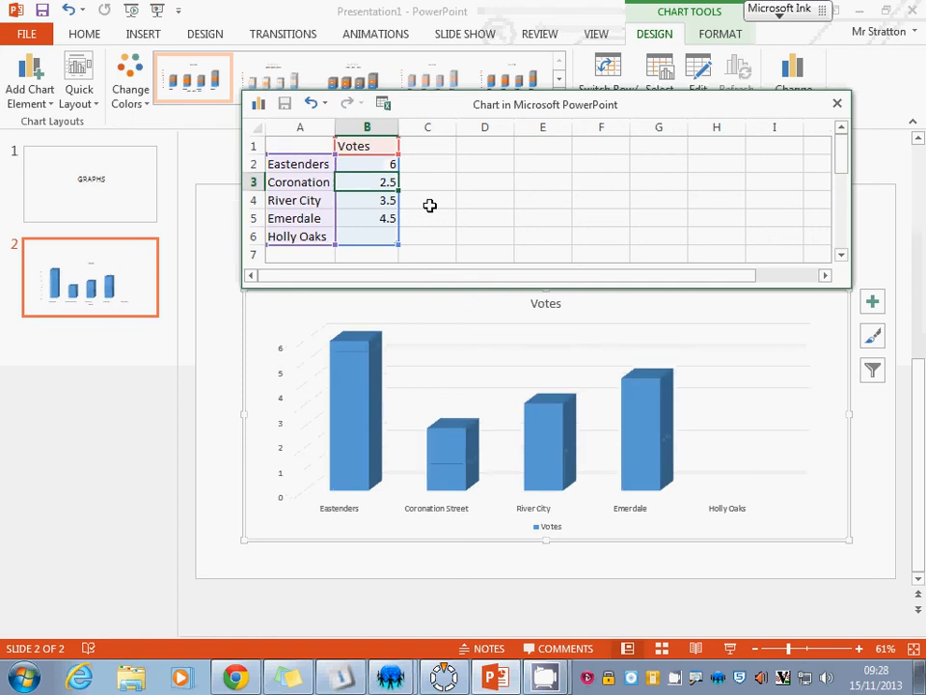
type("3")
key("Return")
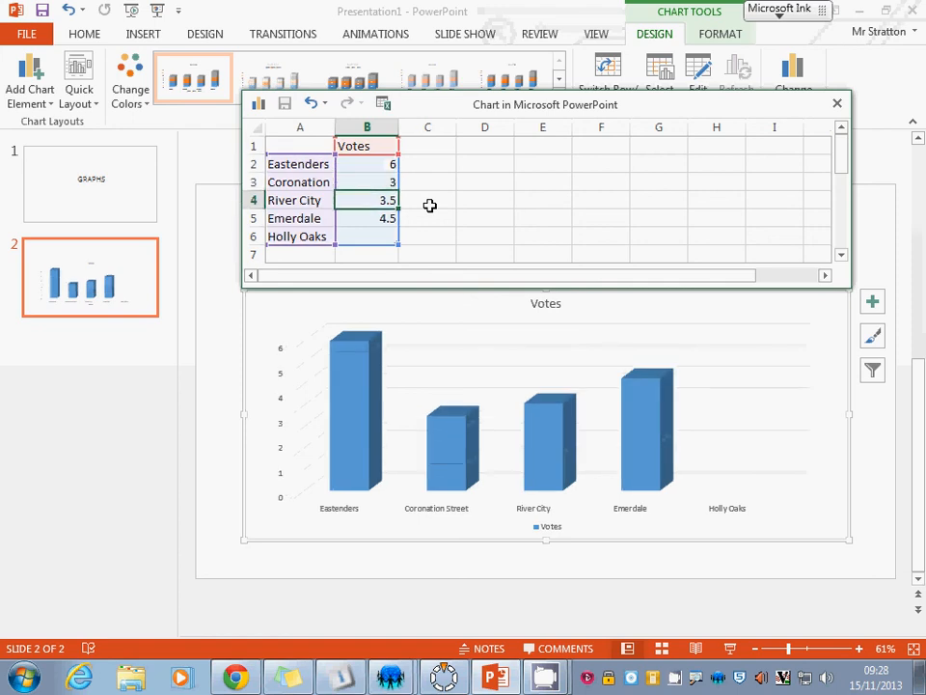
Set the votes for River City, Emerdale and Holly Oaks to 2 each.
type("3")
key("Return")
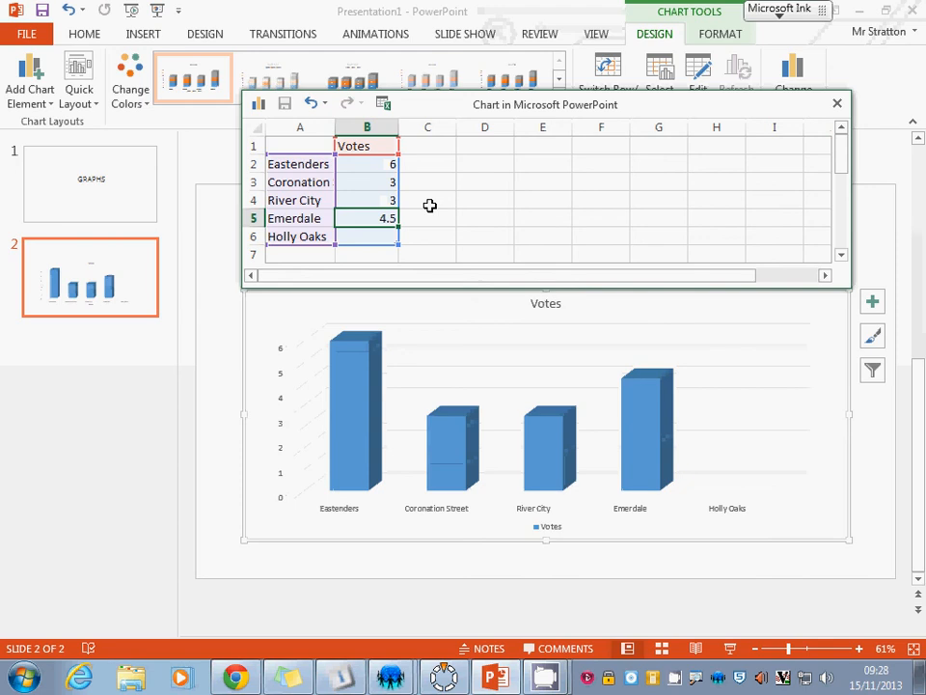
key("Down")
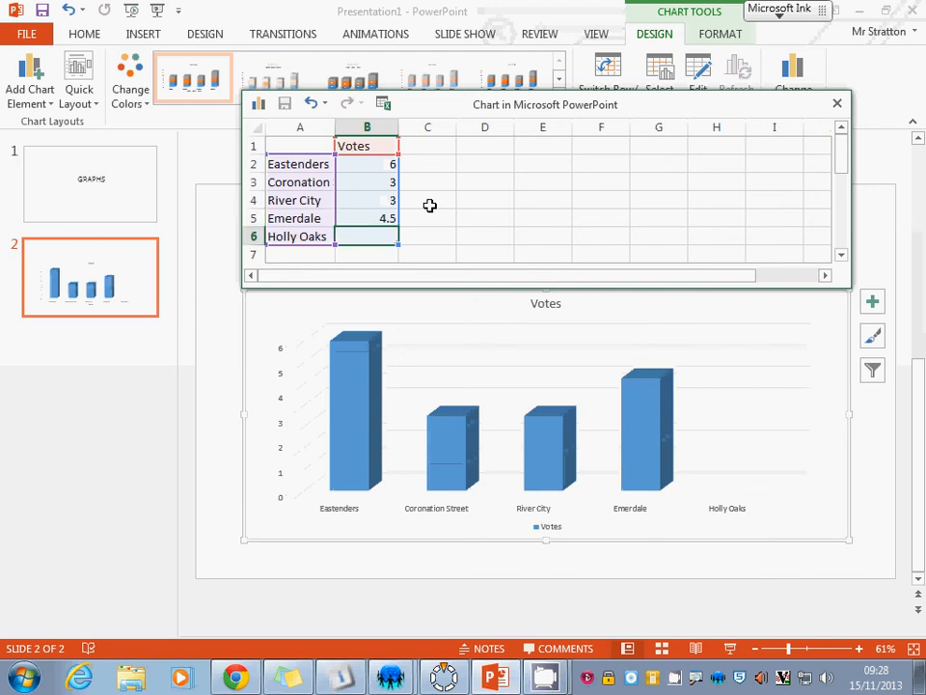
type("2")
key("Up")
key("Up")
type("2")
key("Down")
type("2")
key("Return")
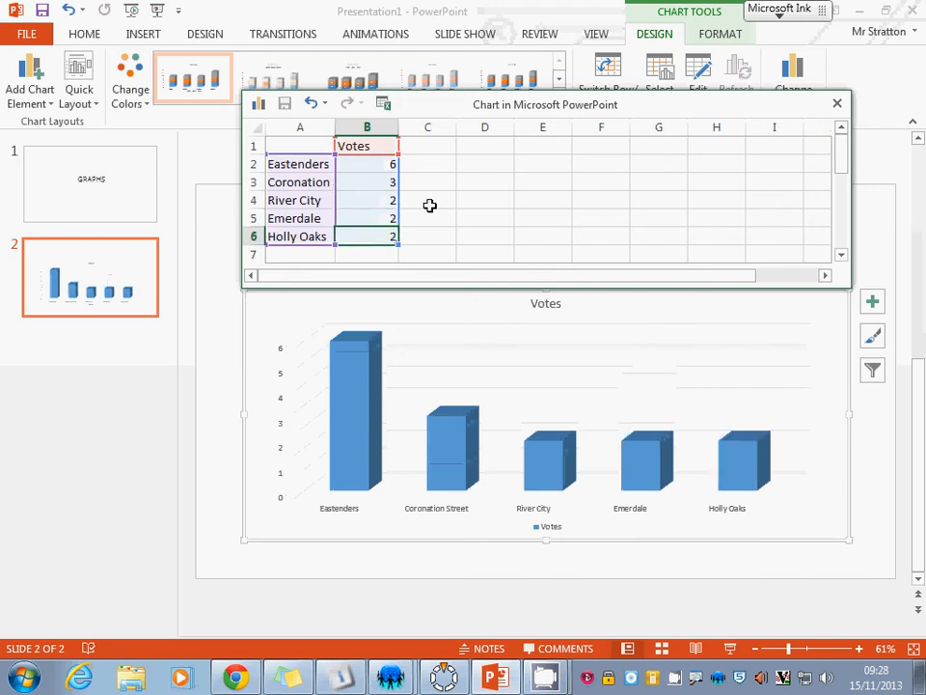
key("Up")
key("Up")
key("Up")
key("Up")
key("Right")
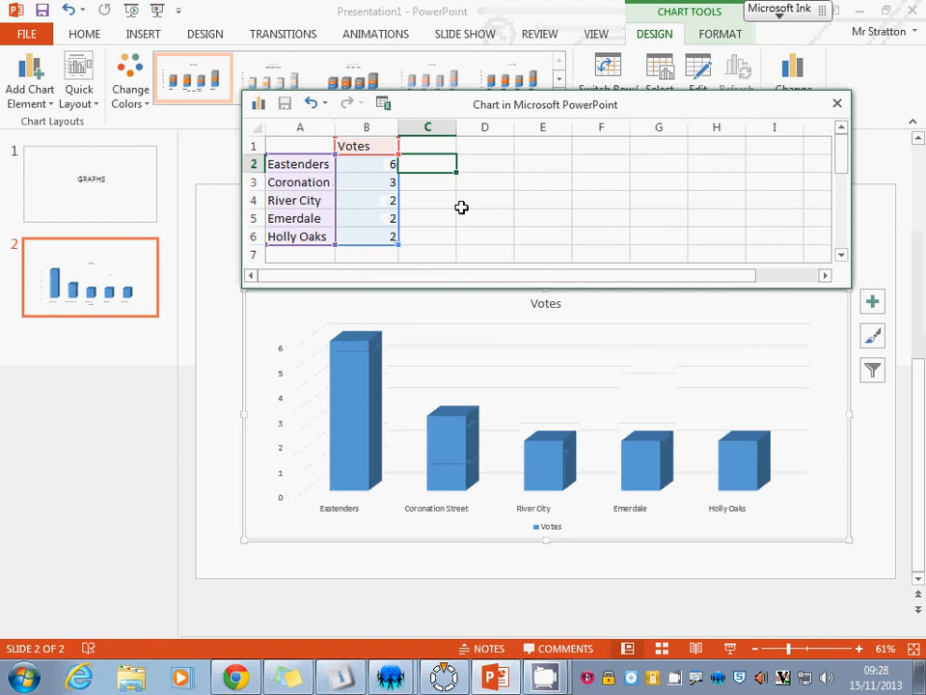
left_click(496, 234)
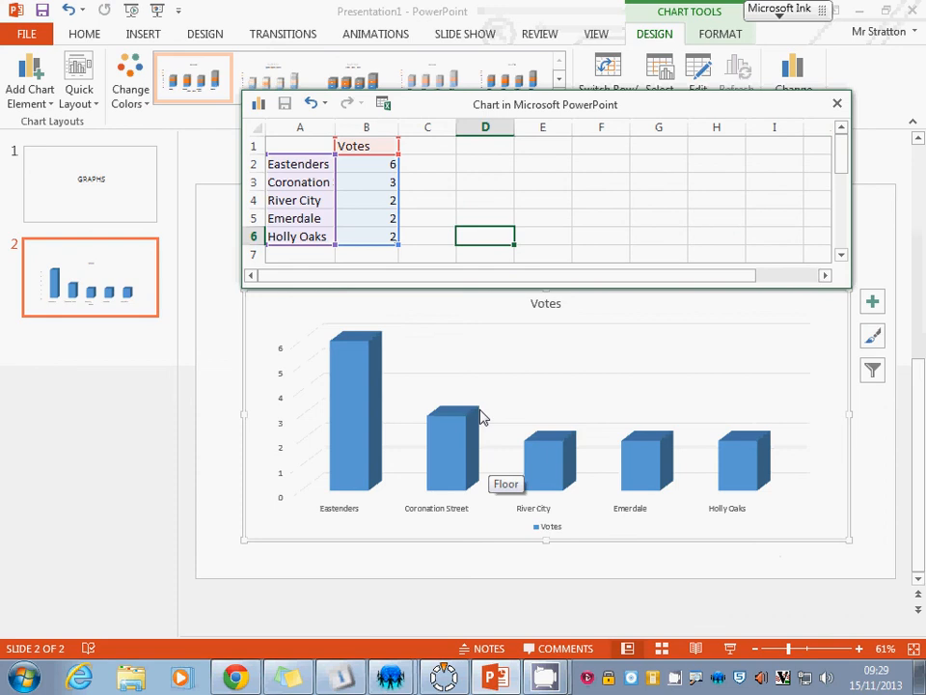
left_click(454, 328)
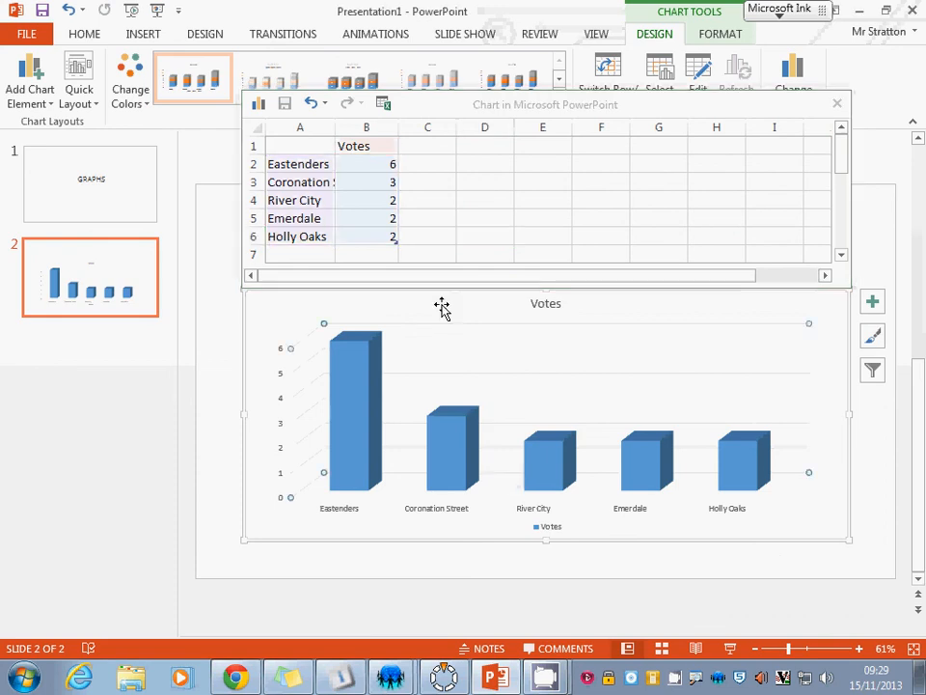
left_click(224, 317)
left_click_drag(601, 104, 590, 21)
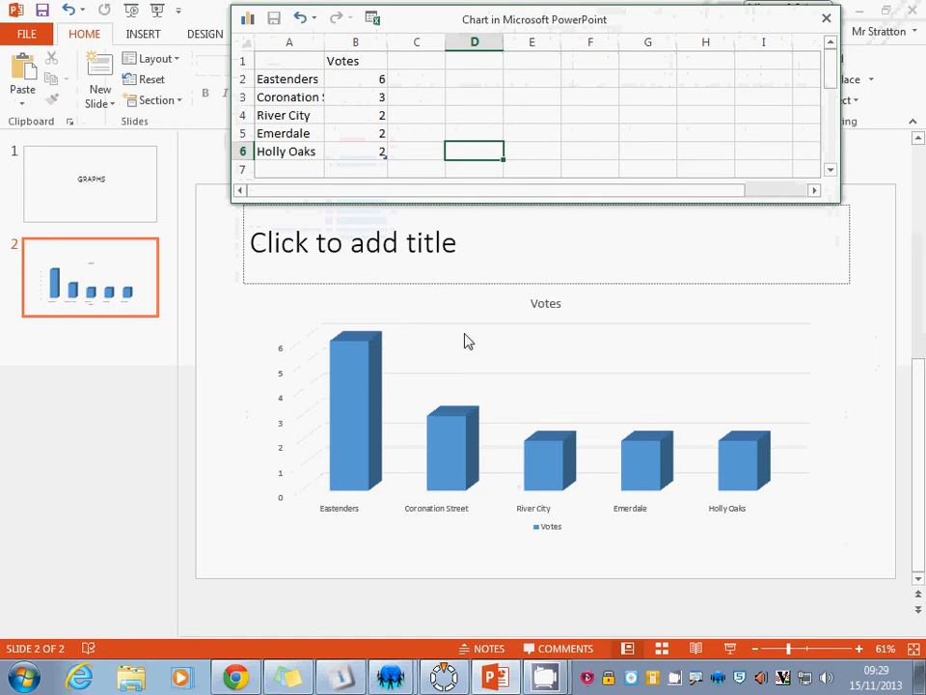
Rename the chart title to Popular Soaps.
left_click(555, 303)
double_click(551, 303)
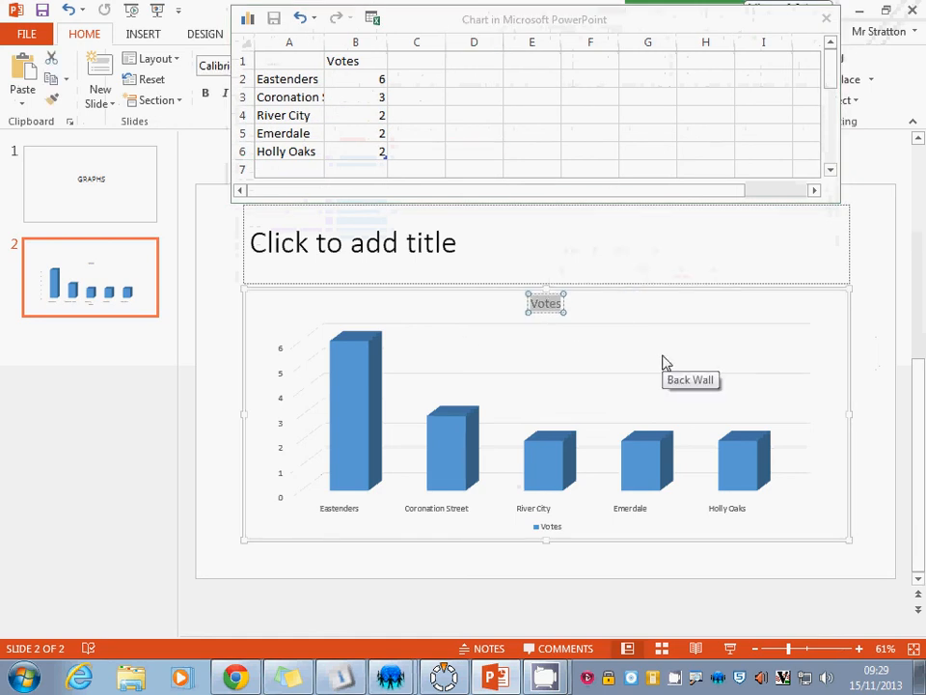
type("Popular S")
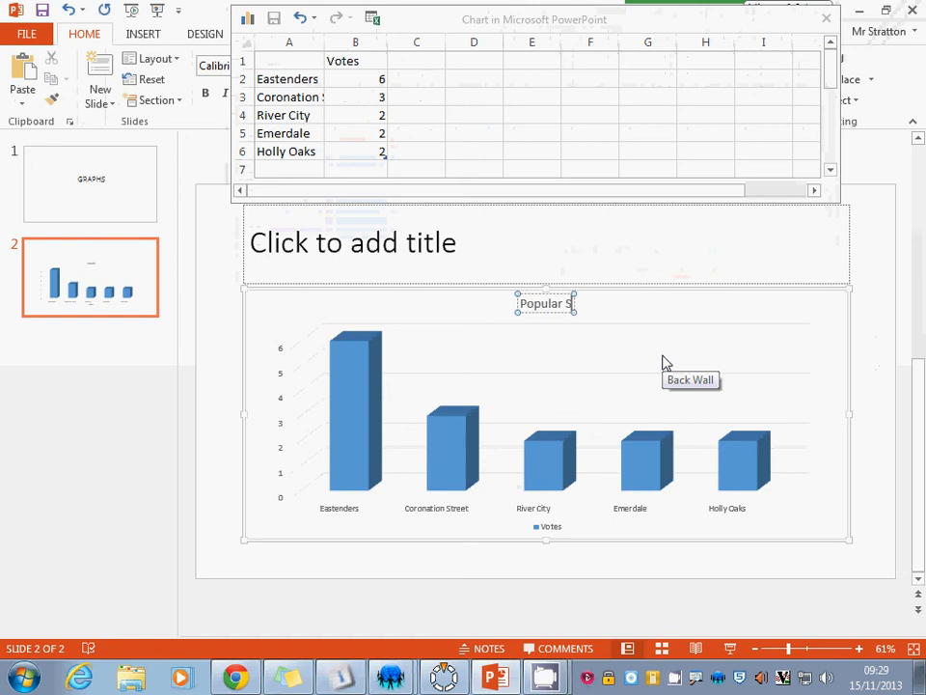
type("oaps")
left_click(708, 247)
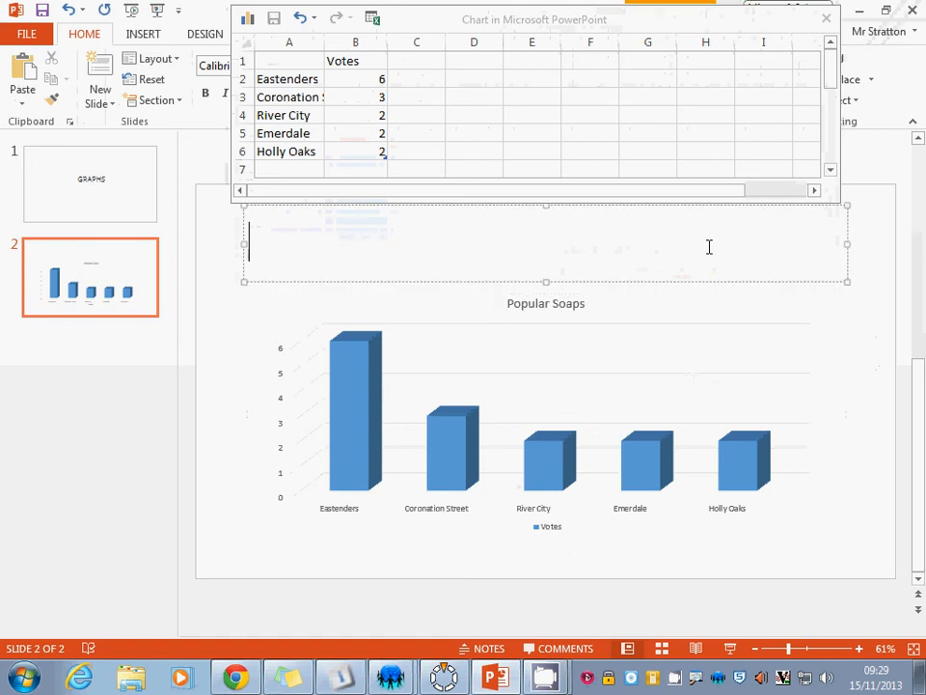
Try the second chart style on the column chart, then reapply the original first style.
left_click(366, 395)
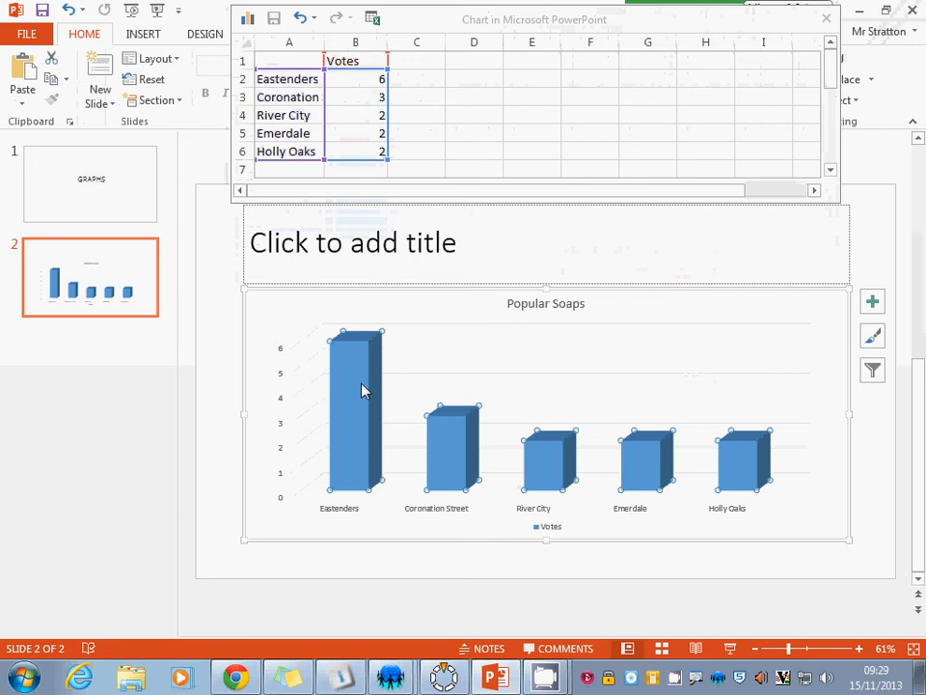
left_click(874, 336)
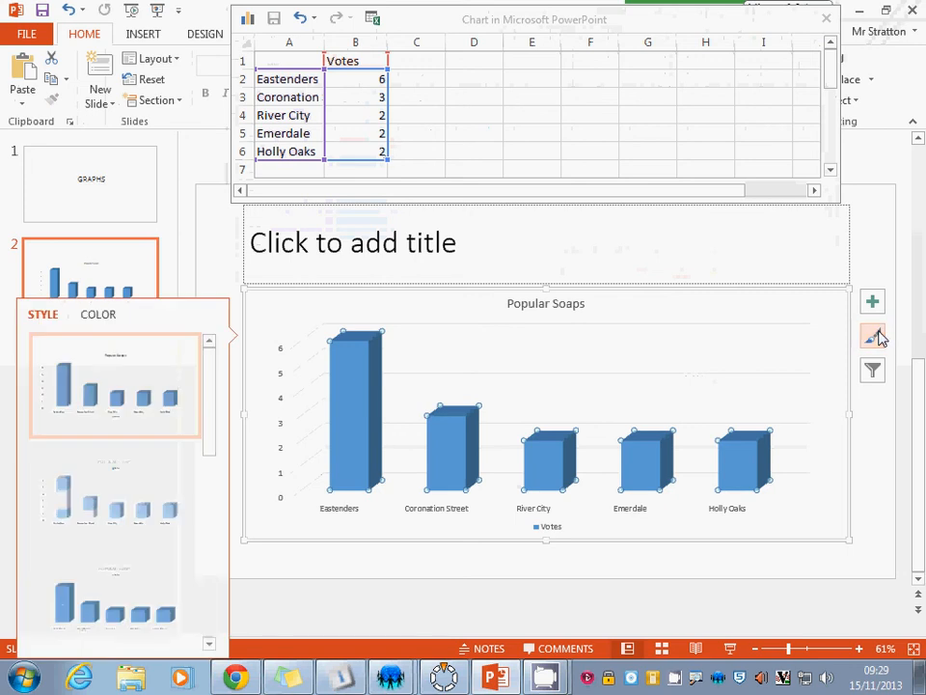
left_click(96, 500)
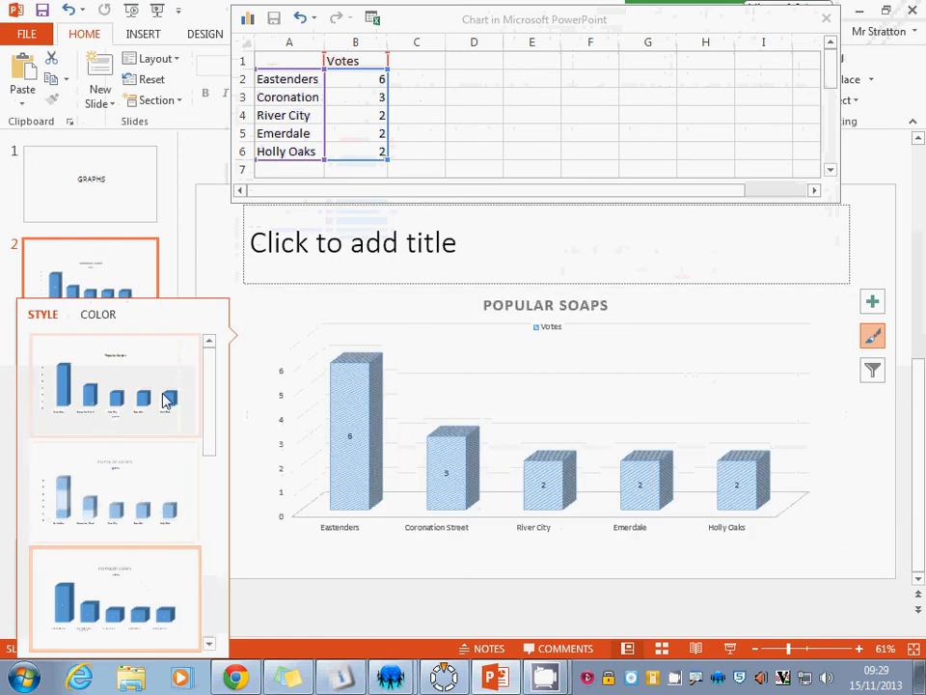
left_click(159, 382)
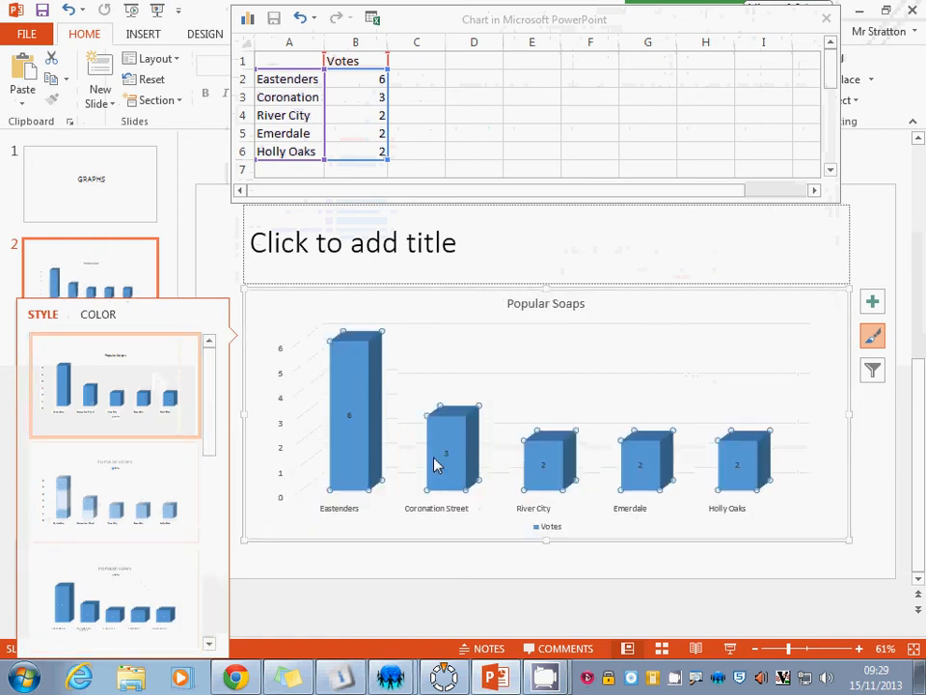